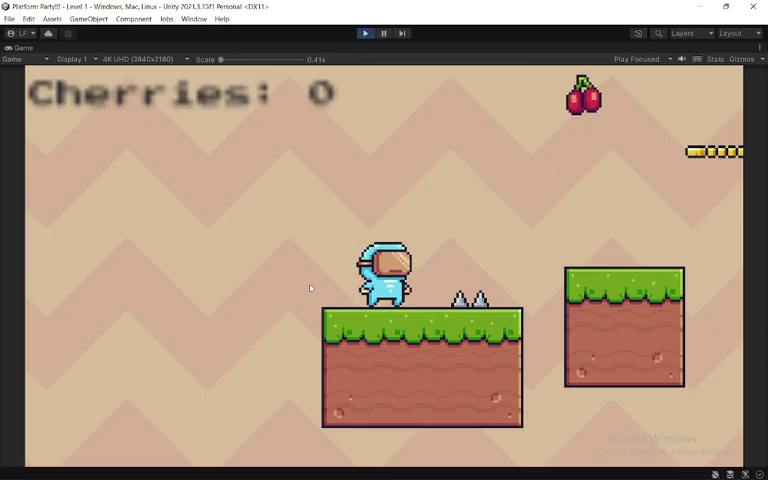
Run right and jump across the gaps to collect the first three cherries
{"action": "key", "text": "Right"}
{"action": "key", "text": "space"}
{"action": "key", "text": "Right"}
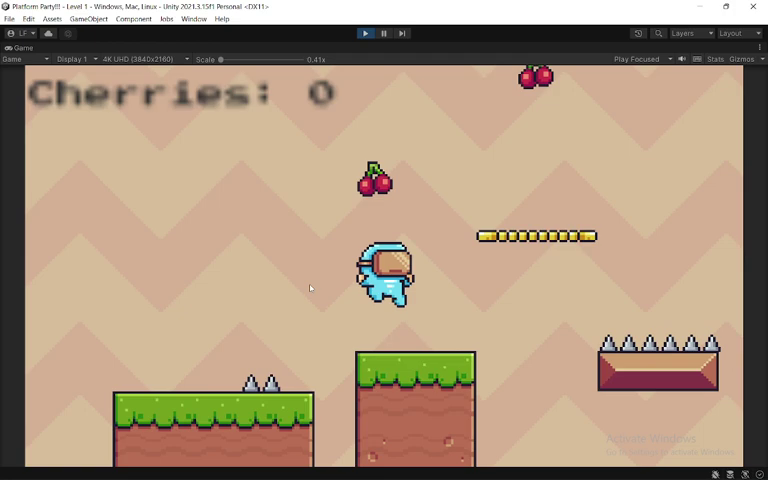
{"action": "key", "text": "space"}
{"action": "key", "text": "Right"}
{"action": "key", "text": "space"}
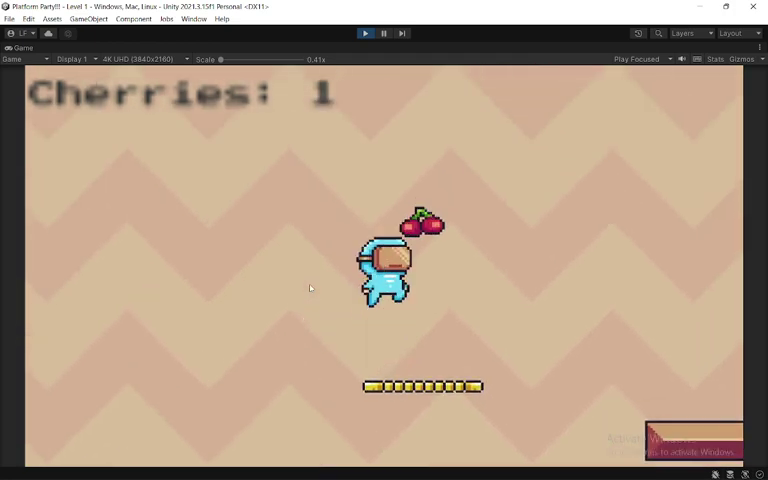
{"action": "key", "text": "Right"}
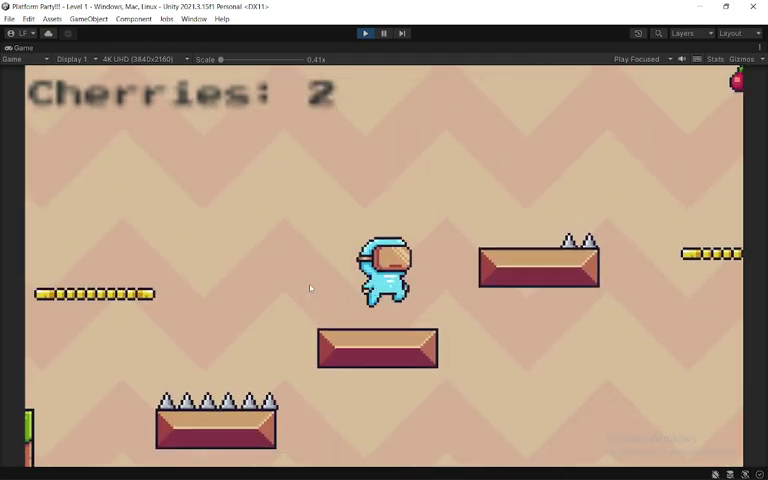
{"action": "key", "text": "Right"}
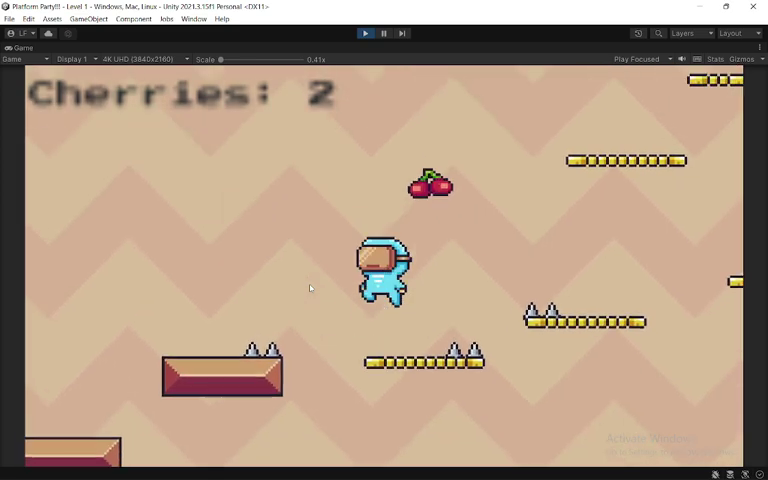
{"action": "key", "text": "space"}
Climb the higher platforms past the saw blade and grab the fourth cherry
{"action": "key", "text": "Right"}
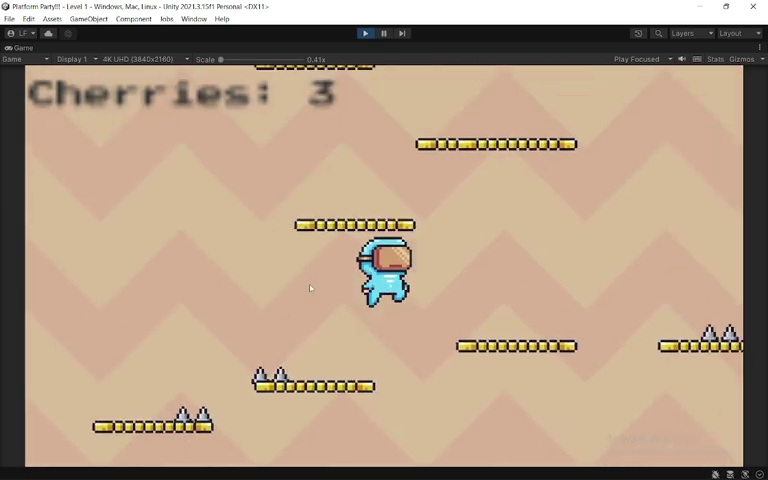
{"action": "key", "text": "space"}
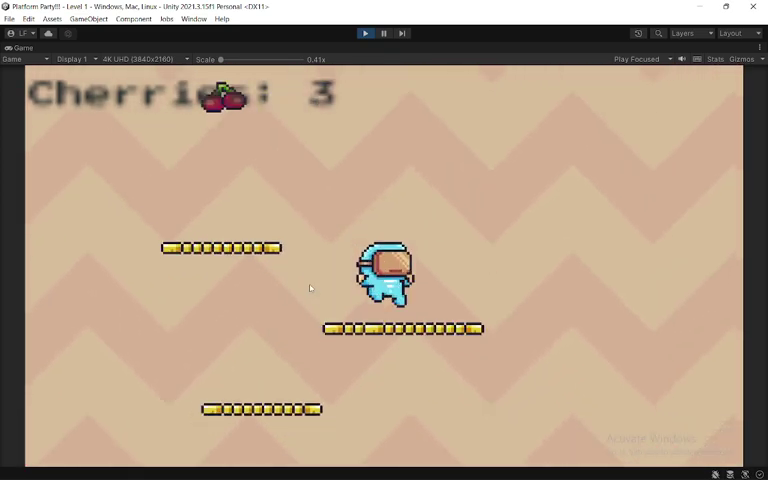
{"action": "key", "text": "Left"}
{"action": "key", "text": "space"}
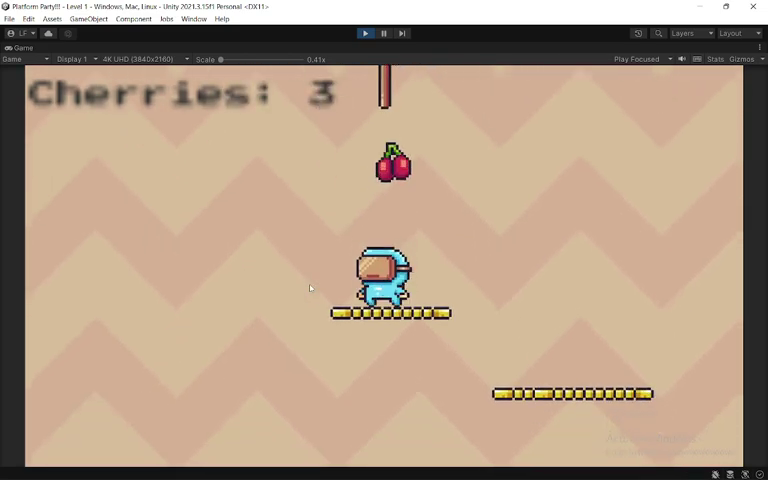
{"action": "key", "text": "Right"}
{"action": "key", "text": "space"}
{"action": "key", "text": "Left"}
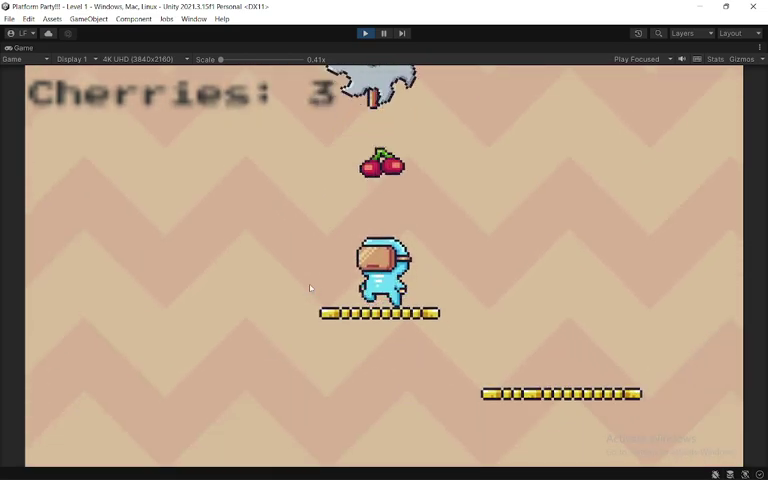
{"action": "key", "text": "space"}
{"action": "key", "text": "Right"}
{"action": "key", "text": "space"}
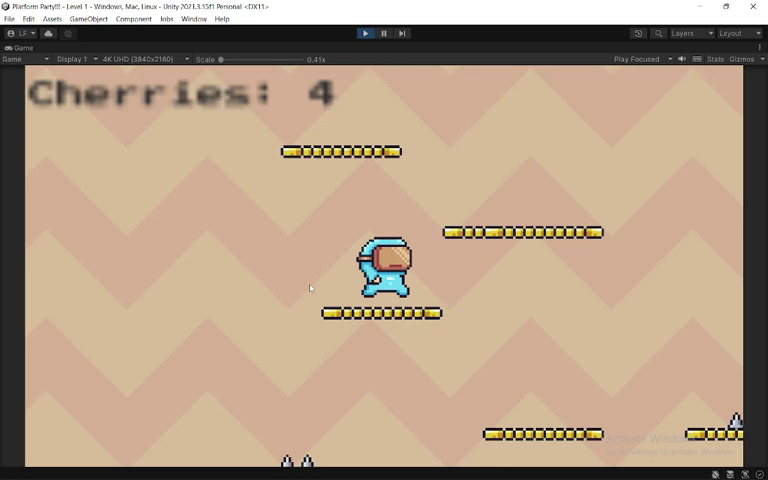
{"action": "key", "text": "space"}
{"action": "key", "text": "space"}
Drop to the lower platform, cross the grass block, collect the fifth cherry, and land on the moving platform
{"action": "key", "text": "Right"}
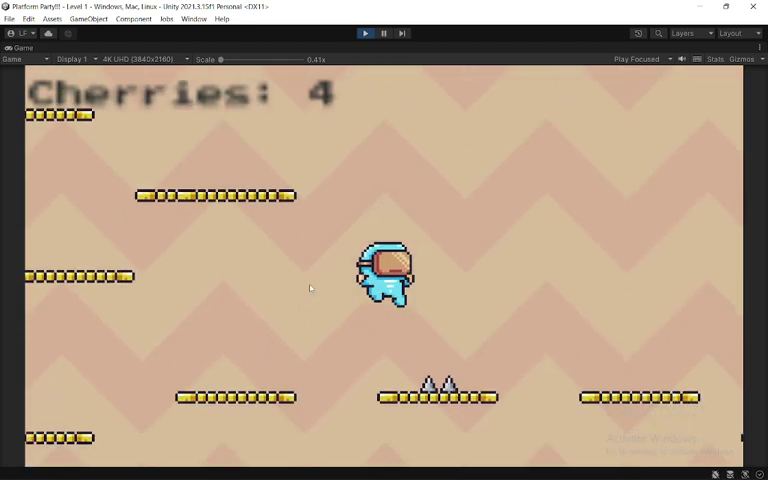
{"action": "key", "text": "Right"}
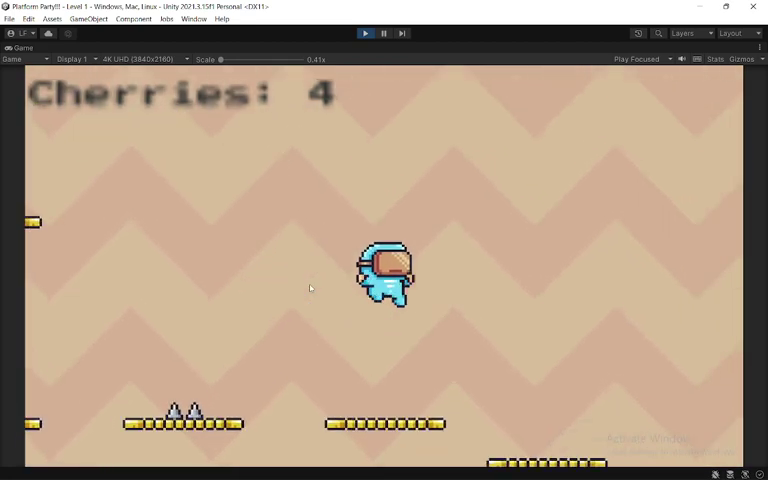
{"action": "key", "text": "space"}
{"action": "key", "text": "Right"}
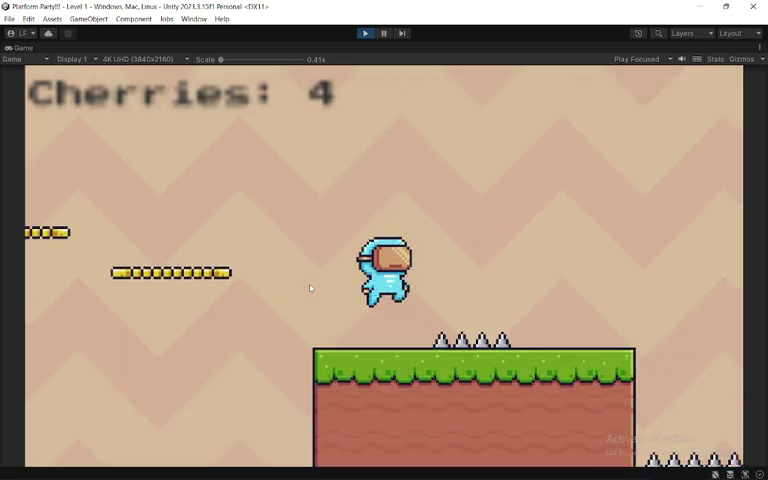
{"action": "key", "text": "space"}
{"action": "key", "text": "Left"}
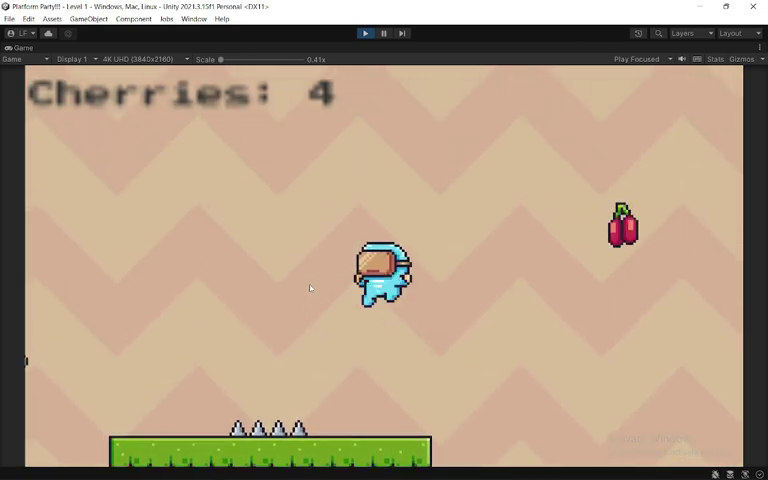
{"action": "key", "text": "space"}
{"action": "key", "text": "Right"}
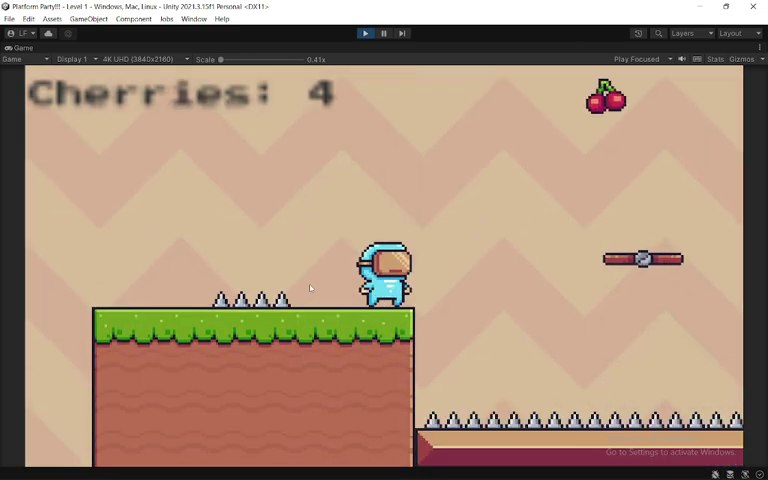
{"action": "key", "text": "Right"}
{"action": "key", "text": "space"}
{"action": "key", "text": "Right"}
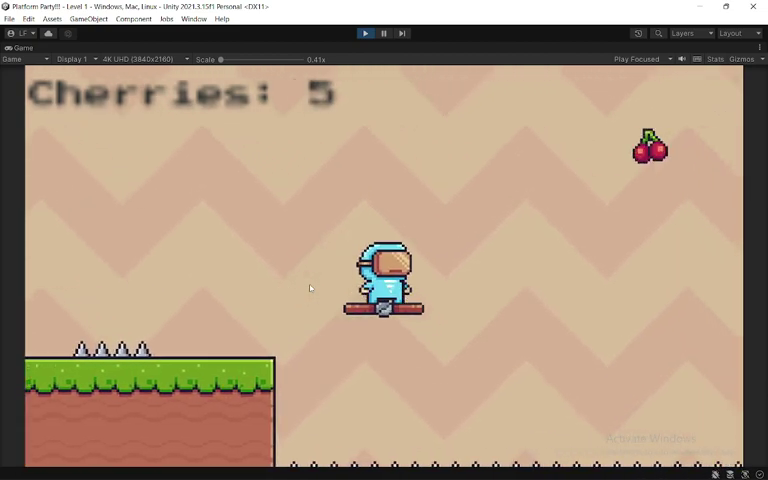
Collect the sixth cherry, die on the saws, and run right after respawning
{"action": "key", "text": "space"}
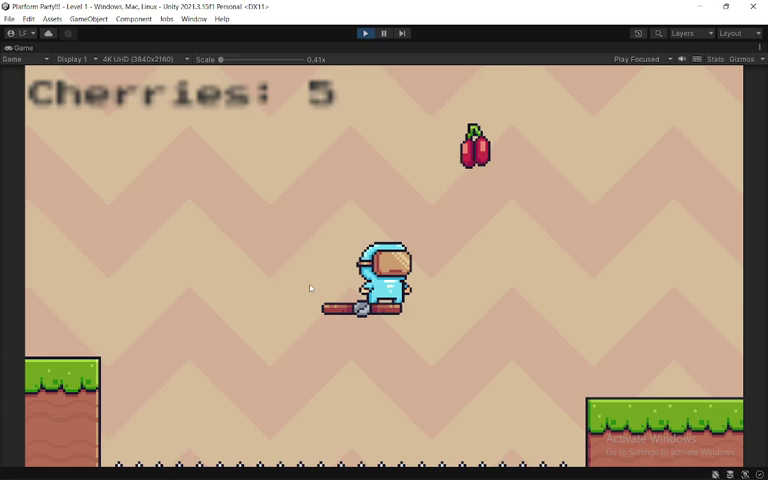
{"action": "key", "text": "space"}
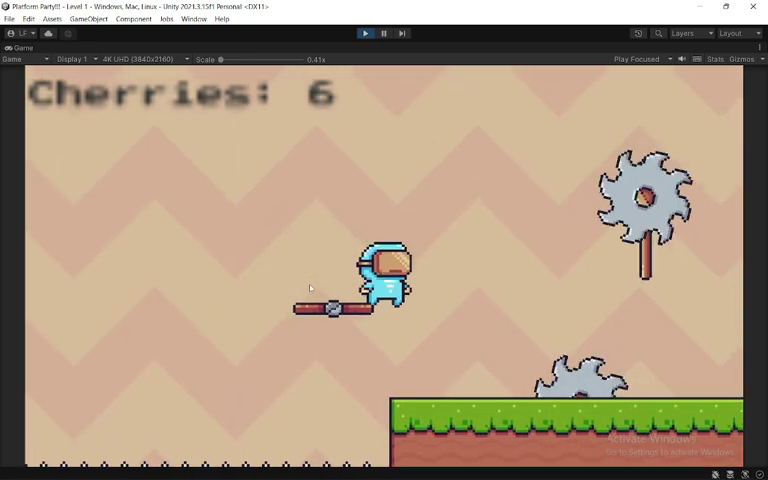
{"action": "key", "text": "space"}
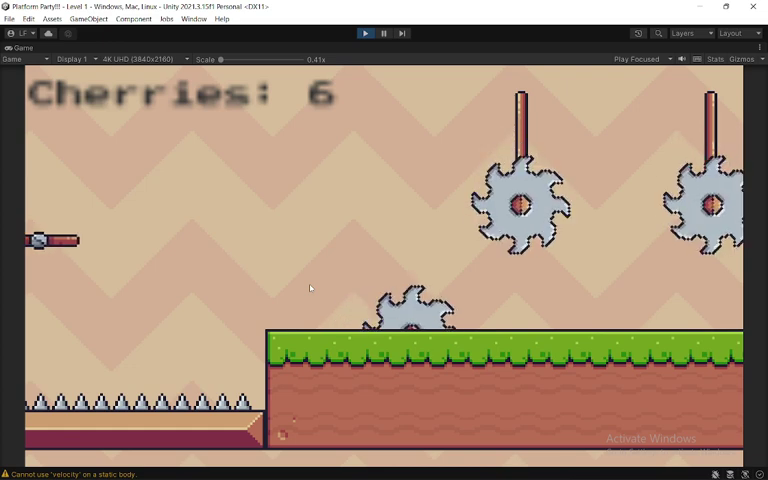
{"action": "key", "text": "Right"}
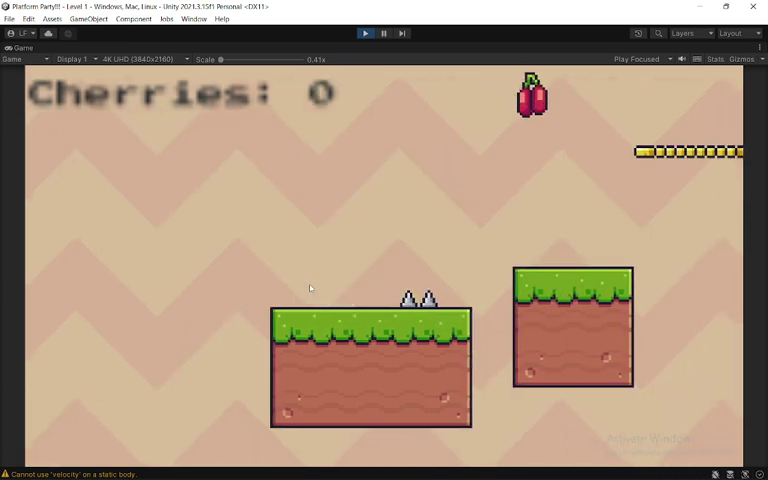
Run right from the respawn point and jump up to grab the first cherries
{"action": "key", "text": "space"}
{"action": "key", "text": "Right"}
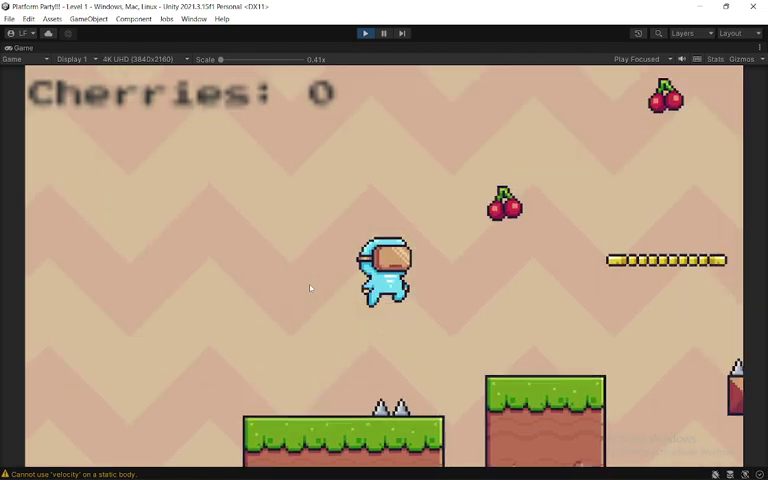
{"action": "key", "text": "Right"}
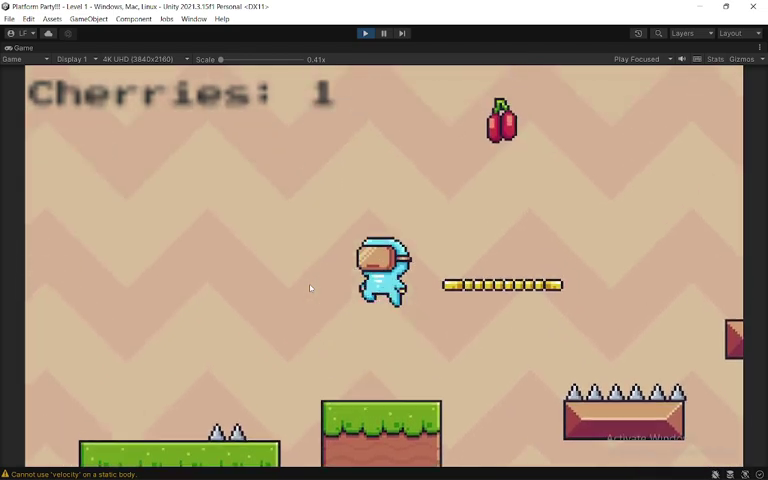
{"action": "key", "text": "space"}
{"action": "key", "text": "Right"}
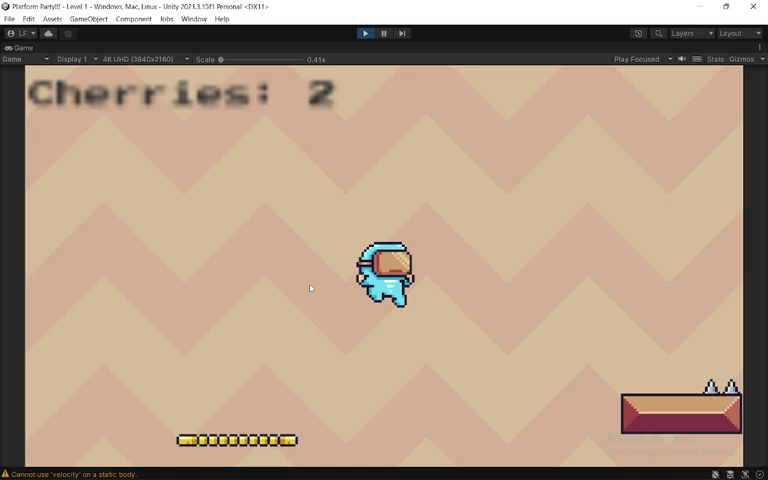
{"action": "key", "text": "space"}
Jump up the floating platforms to the third cherry, then turn left toward the lower platforms
{"action": "key", "text": "Right"}
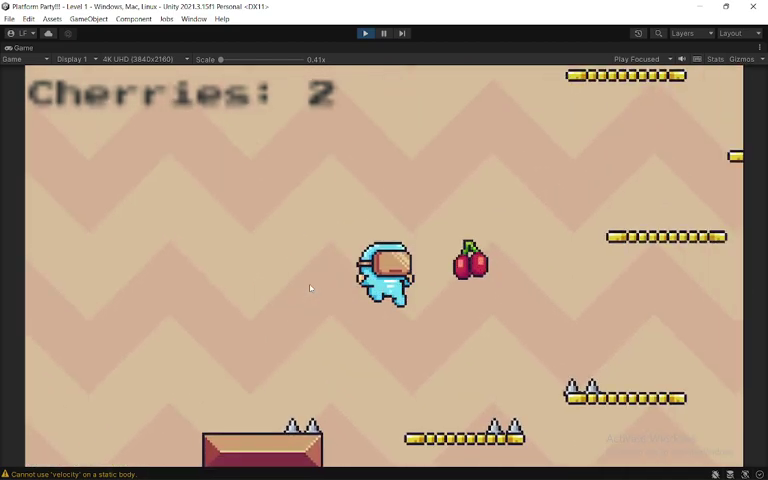
{"action": "key", "text": "space"}
{"action": "key", "text": "Right"}
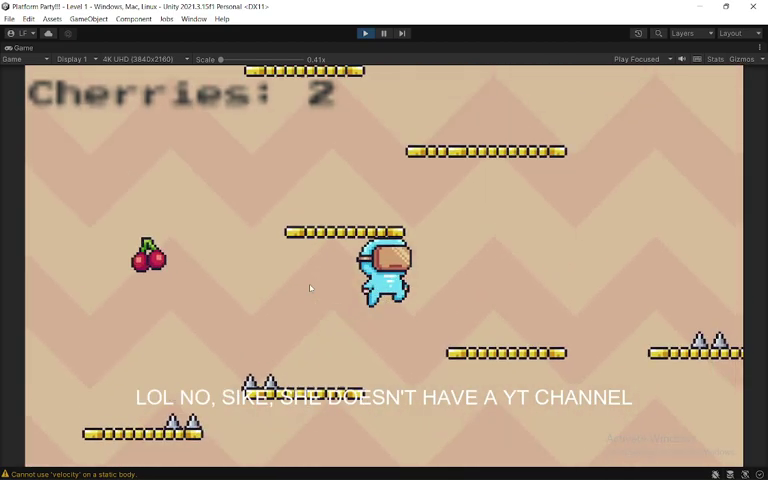
{"action": "key", "text": "space"}
{"action": "key", "text": "space"}
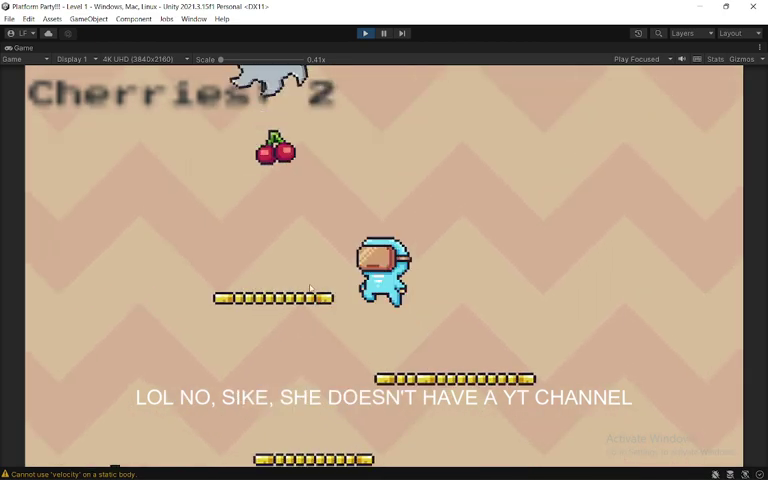
{"action": "key", "text": "space"}
{"action": "key", "text": "Left"}
{"action": "key", "text": "space"}
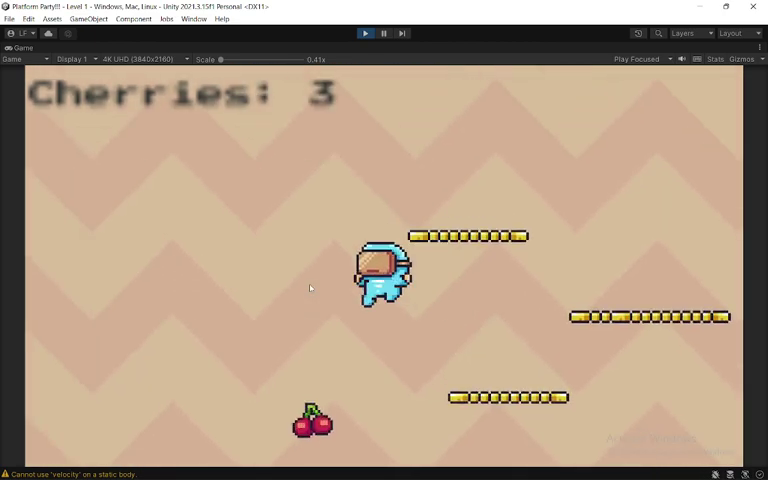